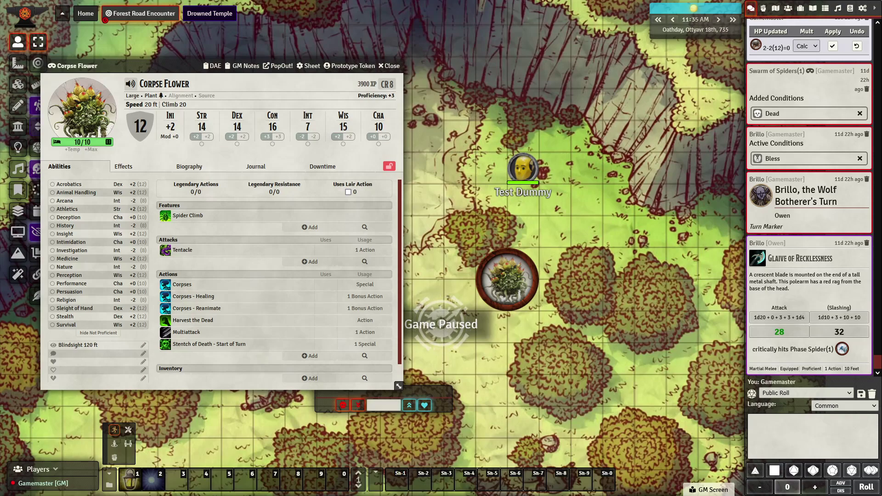
- Verify Item Macro and Midi QOL are enabled by filtering Manage Modules for 'item' and 'mid'
{"action": "left_click", "coordinate": [864, 9]}
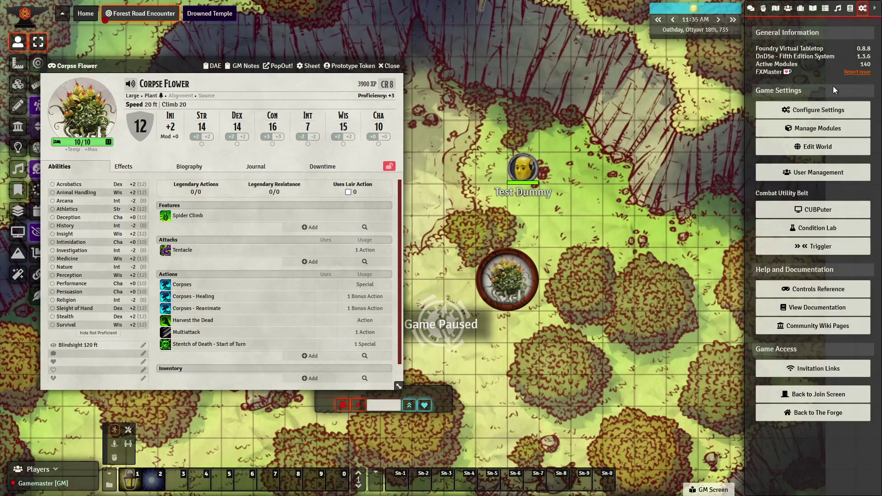
{"action": "left_click", "coordinate": [822, 133]}
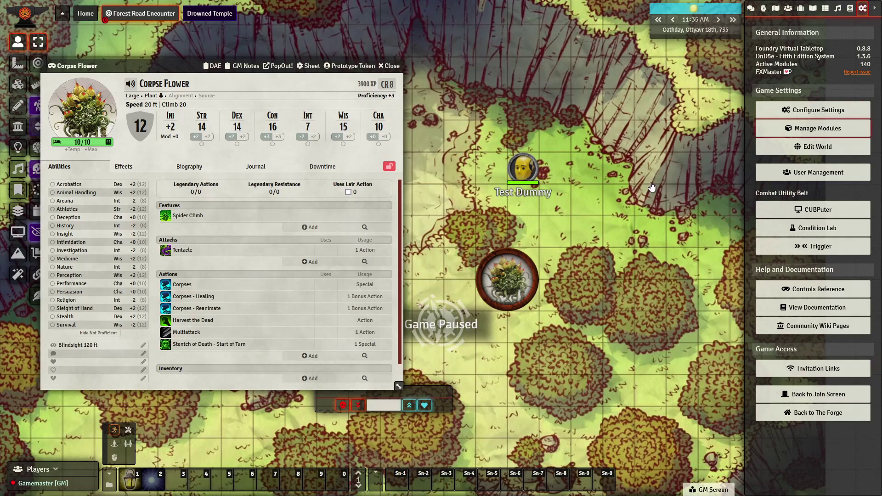
{"action": "scroll", "coordinate": [317, 214], "scroll_direction": "down", "scroll_amount": 15}
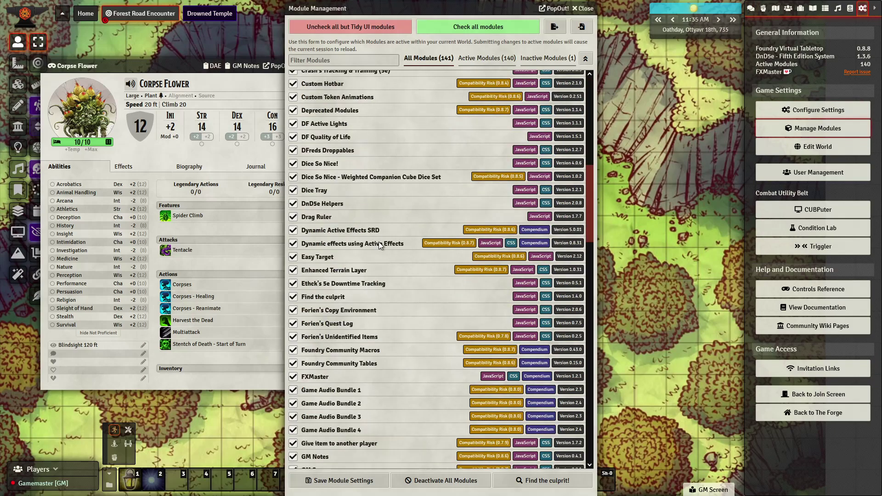
{"action": "left_click", "coordinate": [383, 60]}
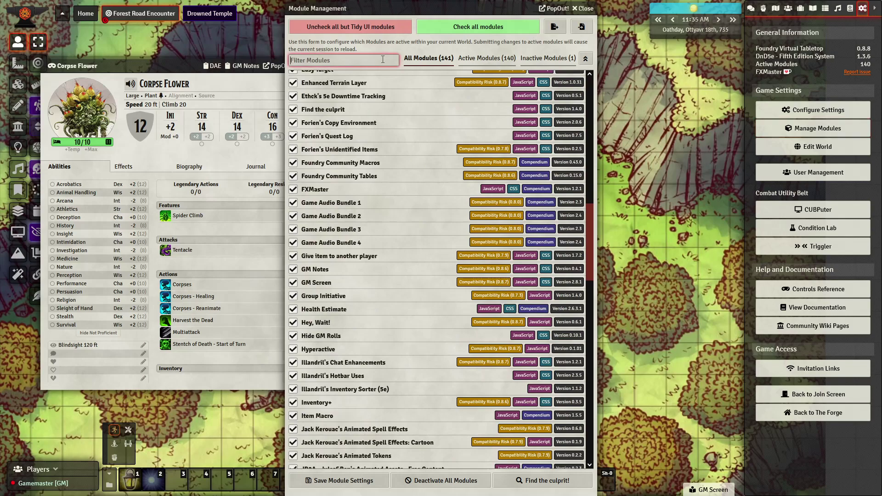
{"action": "type", "text": "item"}
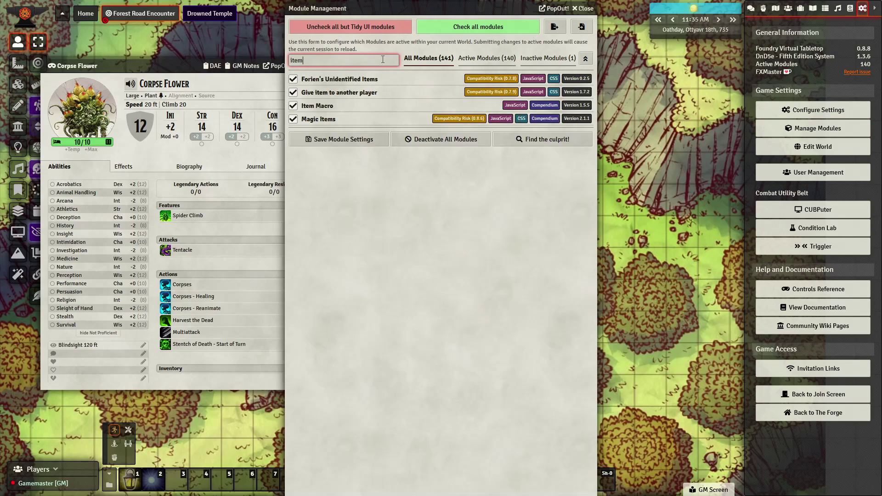
{"action": "double_click", "coordinate": [321, 60]}
{"action": "type", "text": "mid"}
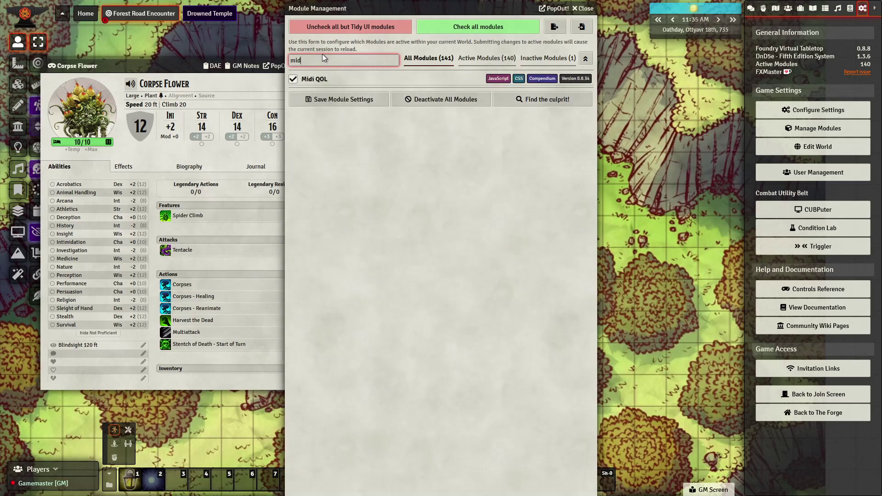
{"action": "left_click", "coordinate": [593, 9]}
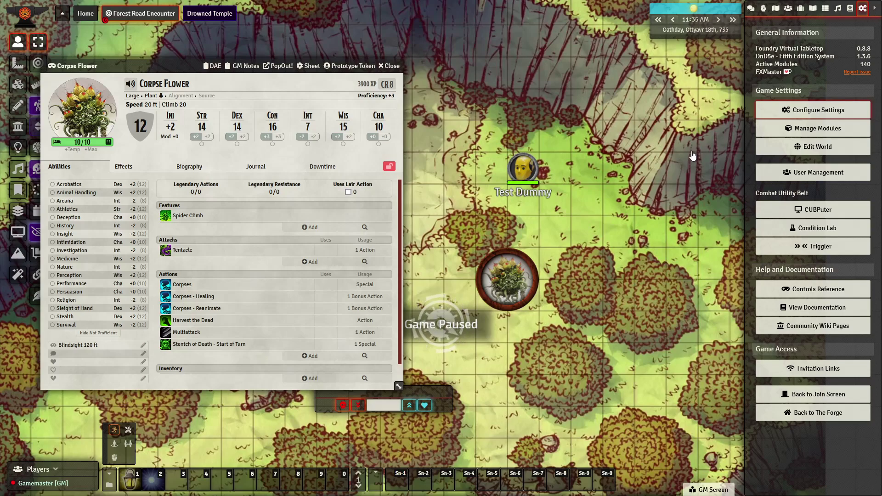
{"action": "left_click", "coordinate": [816, 111]}
{"action": "left_click", "coordinate": [385, 48]}
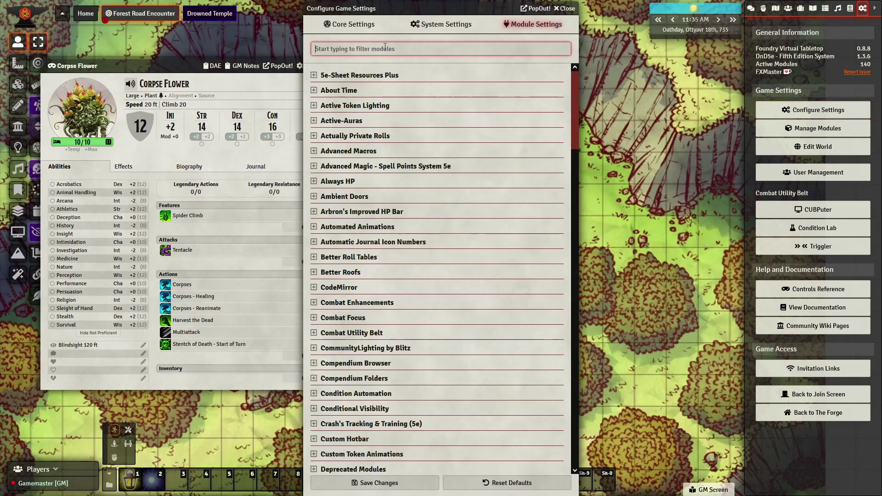
{"action": "type", "text": "mi"}
{"action": "left_click", "coordinate": [448, 109]}
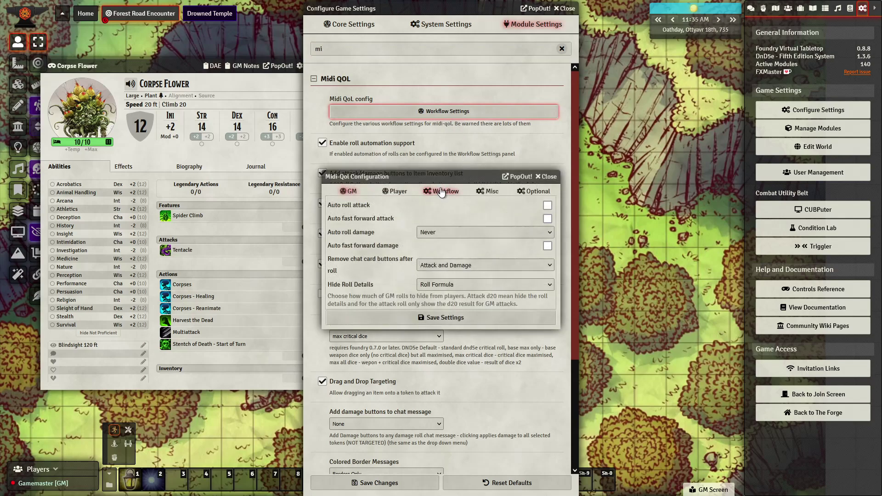
{"action": "left_click", "coordinate": [441, 192]}
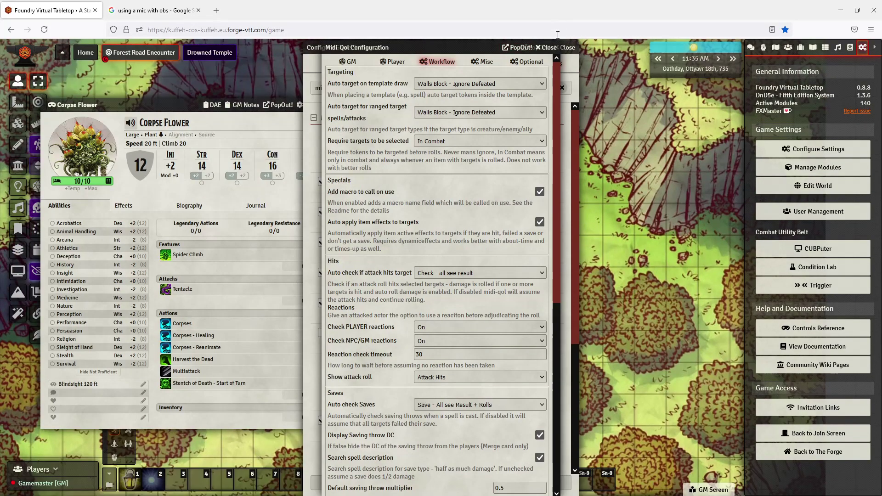
{"action": "left_click", "coordinate": [567, 9]}
{"action": "left_click", "coordinate": [567, 47]}
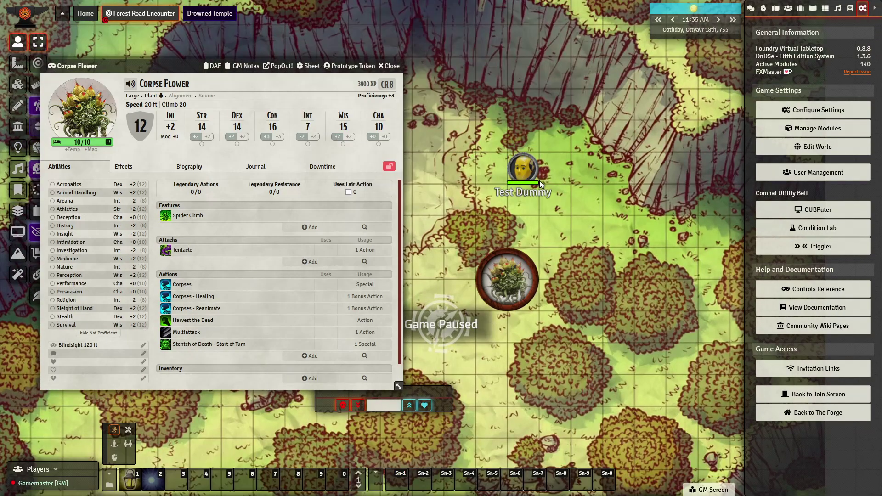
- With the chat log showing, mark Corpses - Reanimate as a favorite, then remove it from favorites
{"action": "left_click", "coordinate": [751, 8]}
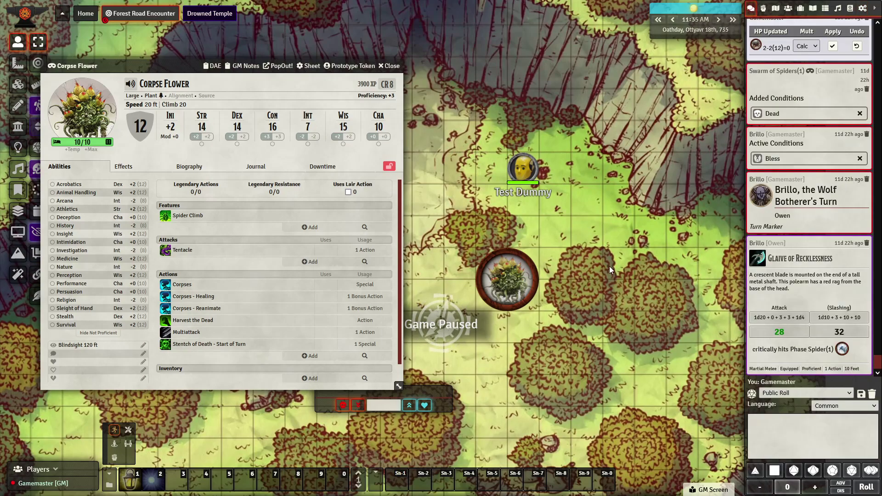
{"action": "right_click", "coordinate": [206, 308]}
{"action": "left_click", "coordinate": [225, 311]}
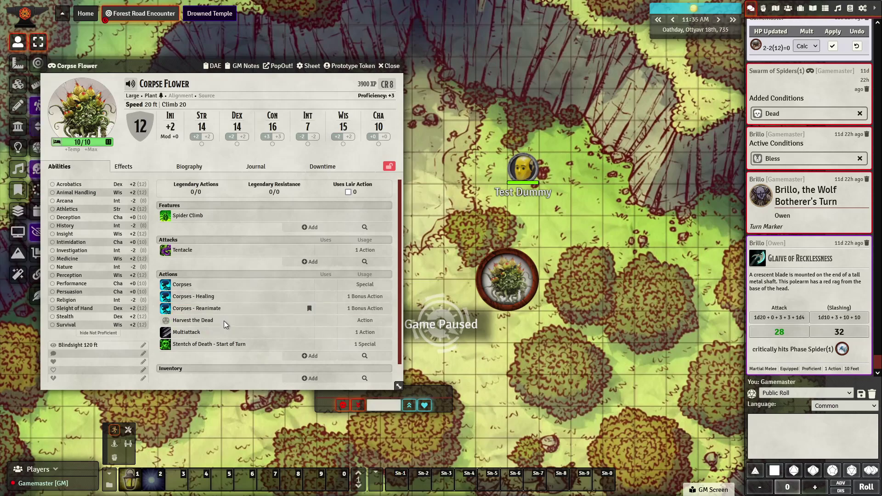
{"action": "right_click", "coordinate": [206, 308]}
{"action": "left_click", "coordinate": [225, 316]}
- Open the Corpses - Reanimate item sheet and its Item Macro script editor
{"action": "right_click", "coordinate": [214, 313]}
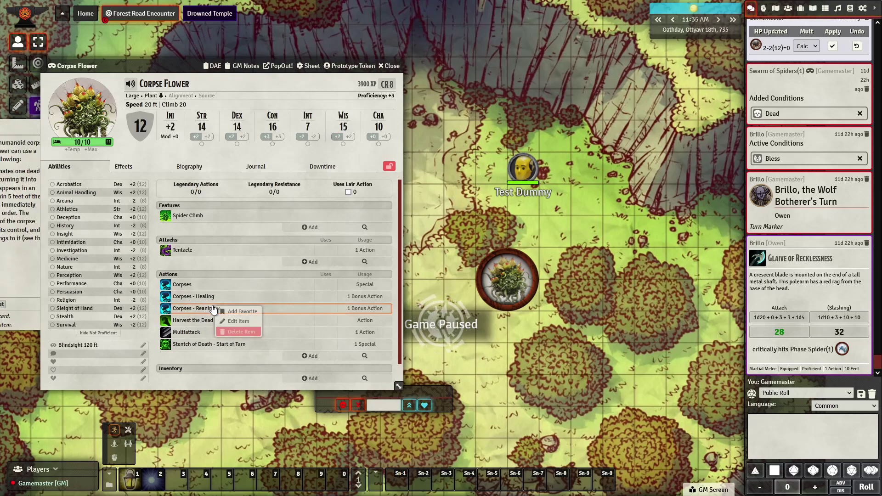
{"action": "left_click", "coordinate": [238, 321]}
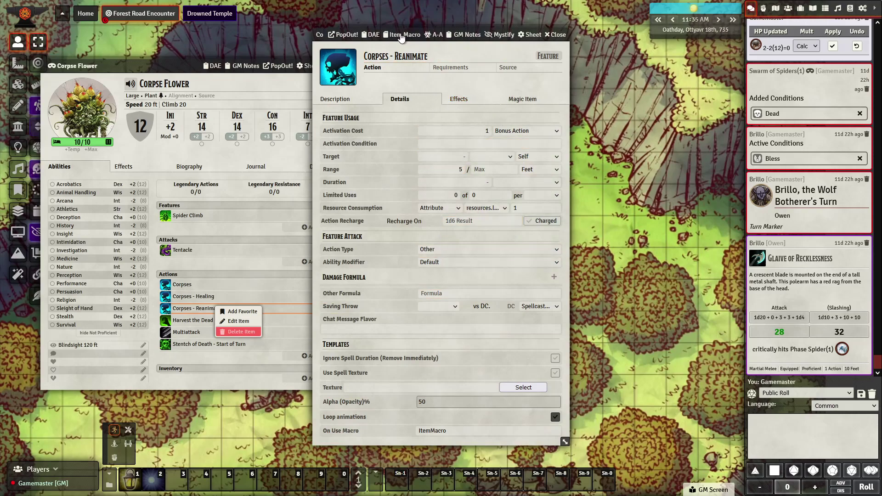
{"action": "left_click", "coordinate": [393, 35]}
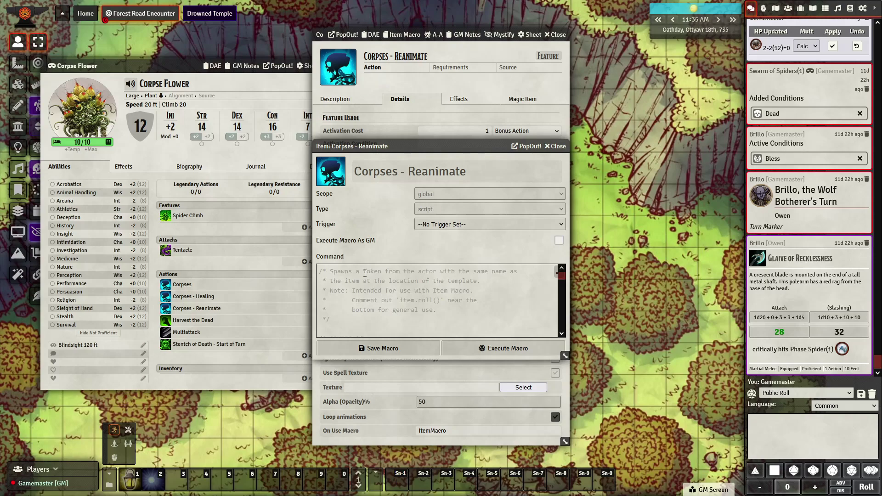
- Read the Corpses - Reanimate macro code down to its createMeasuredTemplate hook, then close the editor
{"action": "left_click_drag", "start_coordinate": [352, 300], "coordinate": [481, 300]}
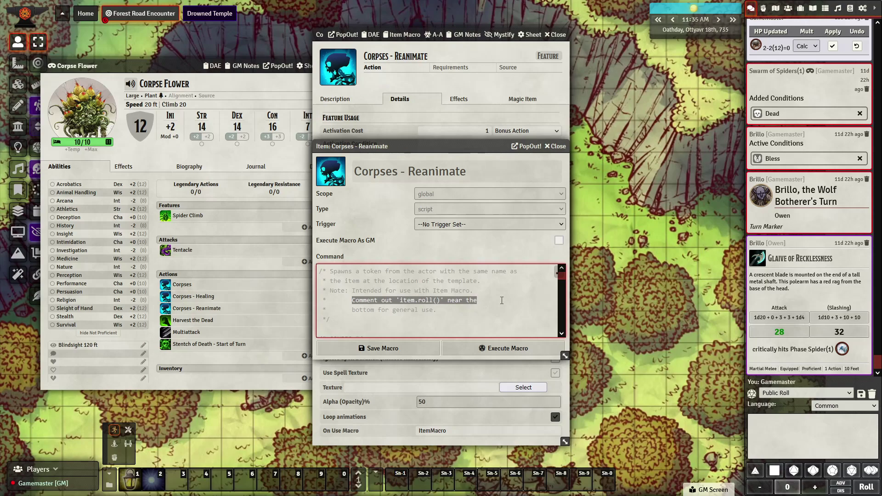
{"action": "scroll", "coordinate": [502, 300], "scroll_direction": "down", "scroll_amount": 10}
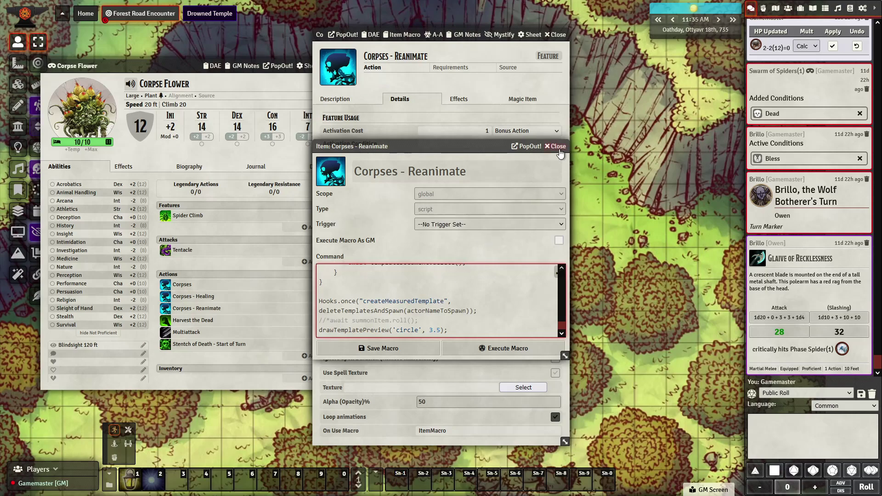
{"action": "left_click", "coordinate": [556, 147]}
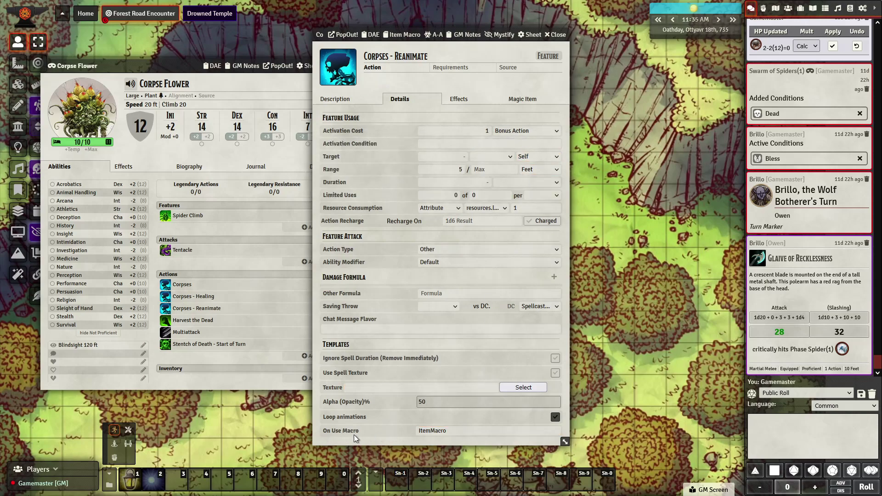
- Check the On Use Macro field, then roll up and close the Corpses - Reanimate sheet
{"action": "left_click", "coordinate": [436, 434]}
{"action": "double_click", "coordinate": [548, 36]}
{"action": "key", "text": "Escape"}
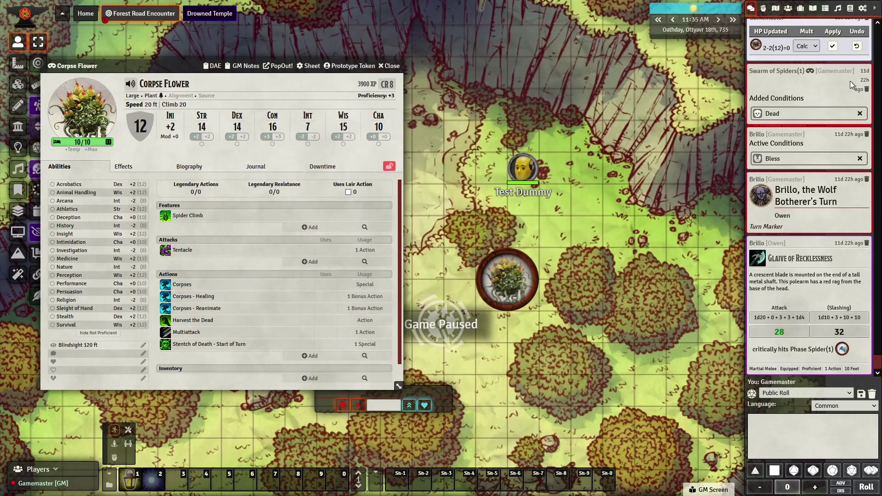
{"action": "left_click", "coordinate": [788, 8]}
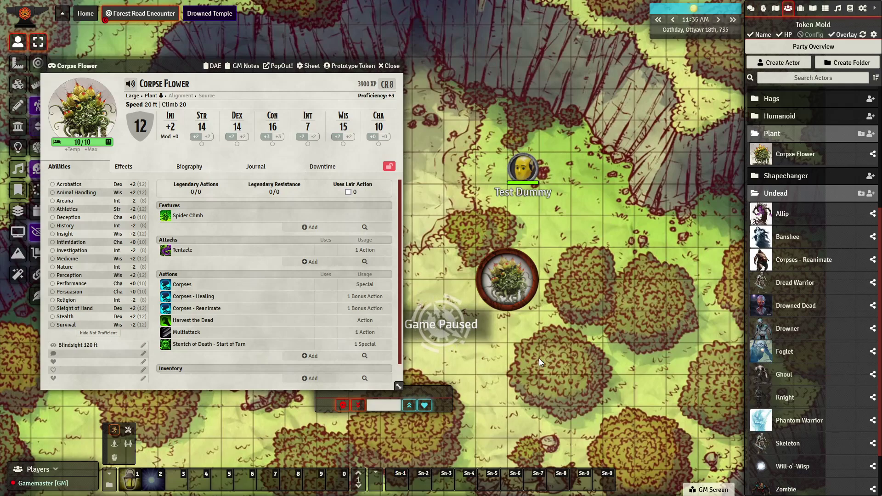
{"action": "left_click", "coordinate": [789, 260]}
{"action": "left_click_drag", "start_coordinate": [395, 58], "coordinate": [569, 67]}
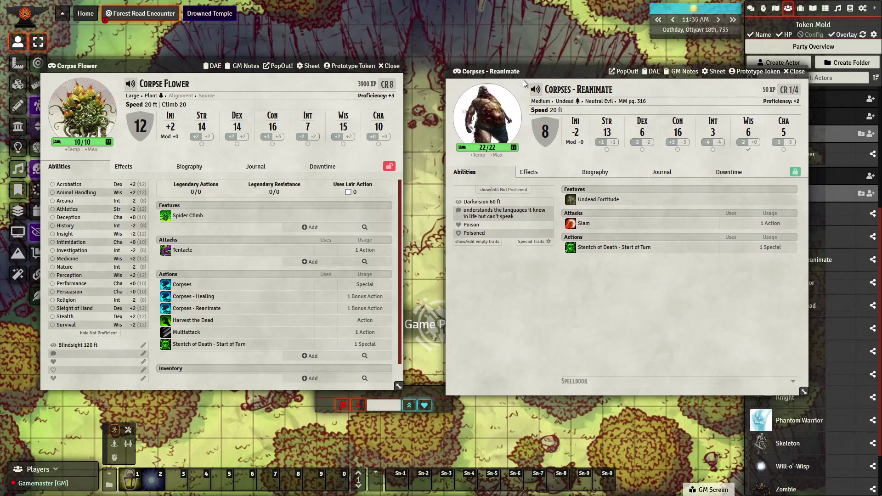
{"action": "left_click", "coordinate": [758, 72]}
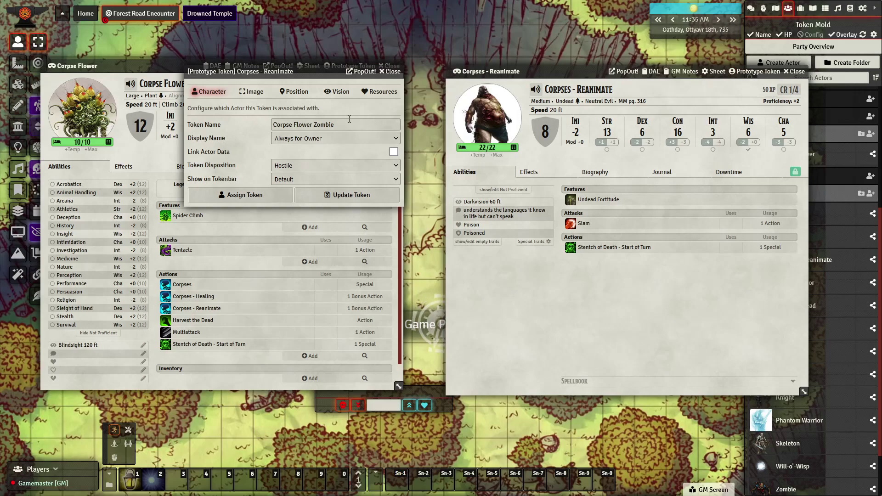
{"action": "left_click", "coordinate": [392, 72]}
{"action": "left_click", "coordinate": [795, 71]}
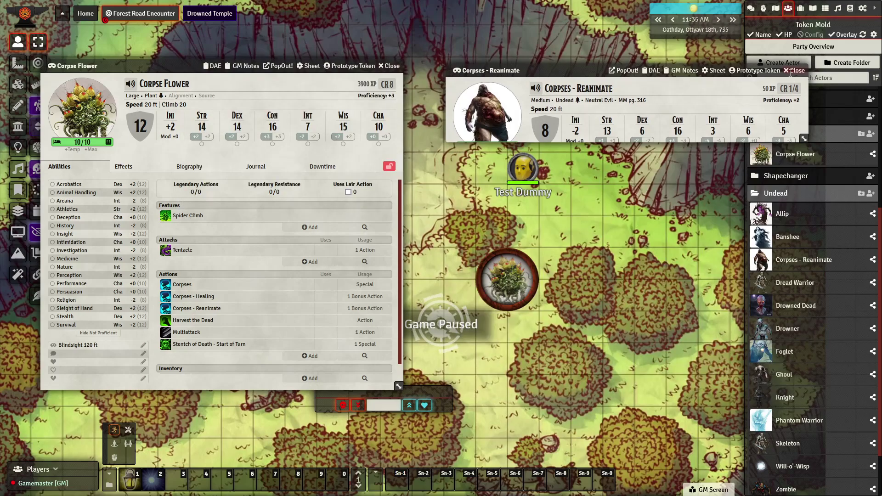
{"action": "left_click", "coordinate": [750, 9]}
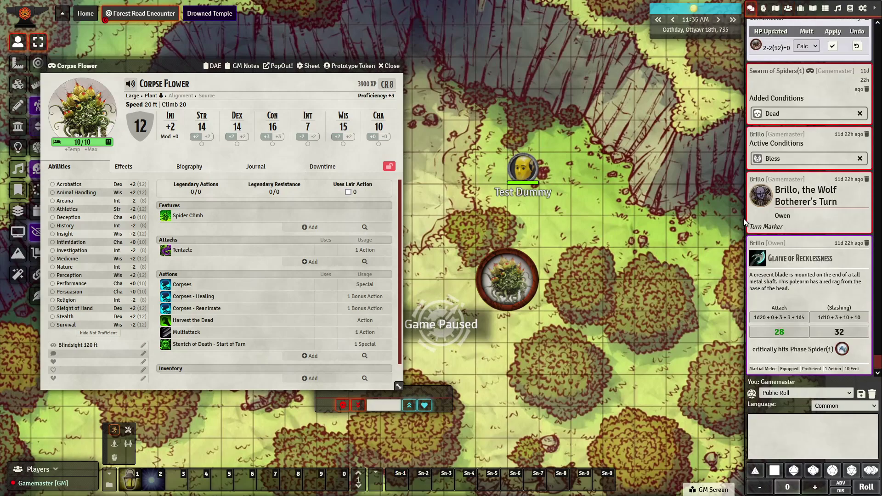
- Use the Corpse Flower's Corpses - Reanimate without consuming resources, placing the template beside the Test Dummy
{"action": "left_click", "coordinate": [488, 283]}
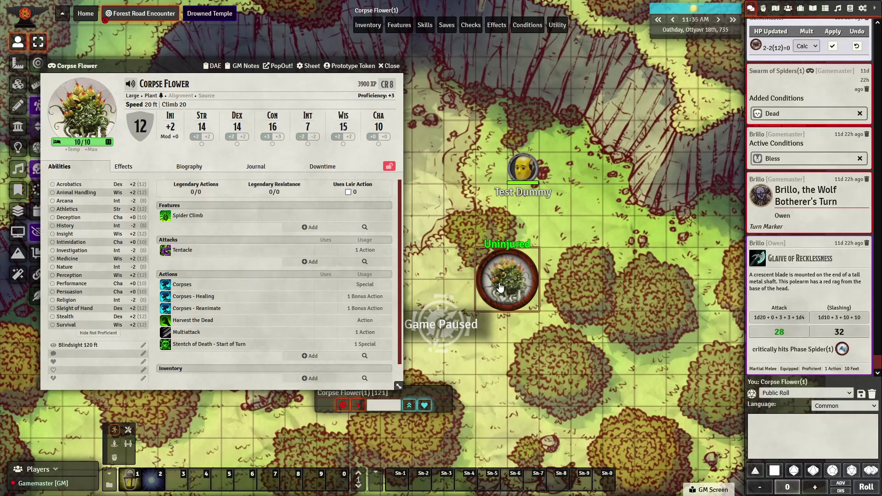
{"action": "left_click", "coordinate": [165, 308]}
{"action": "left_click", "coordinate": [393, 260]}
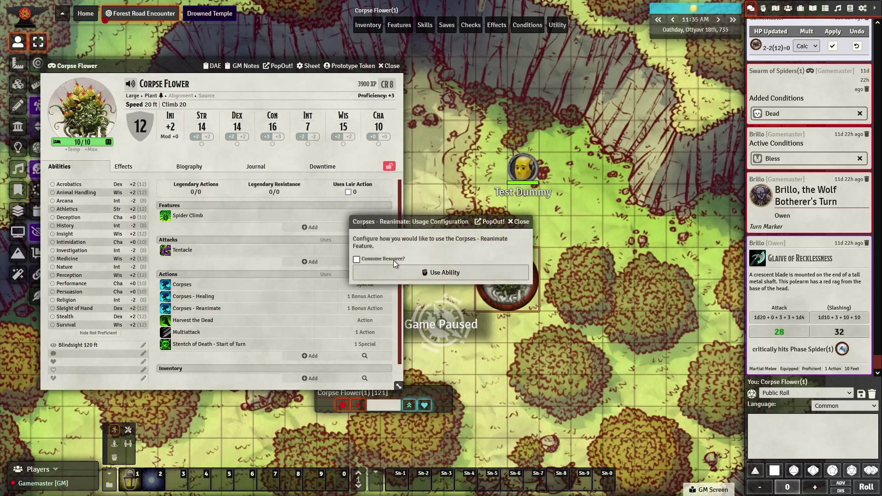
{"action": "left_click", "coordinate": [401, 271]}
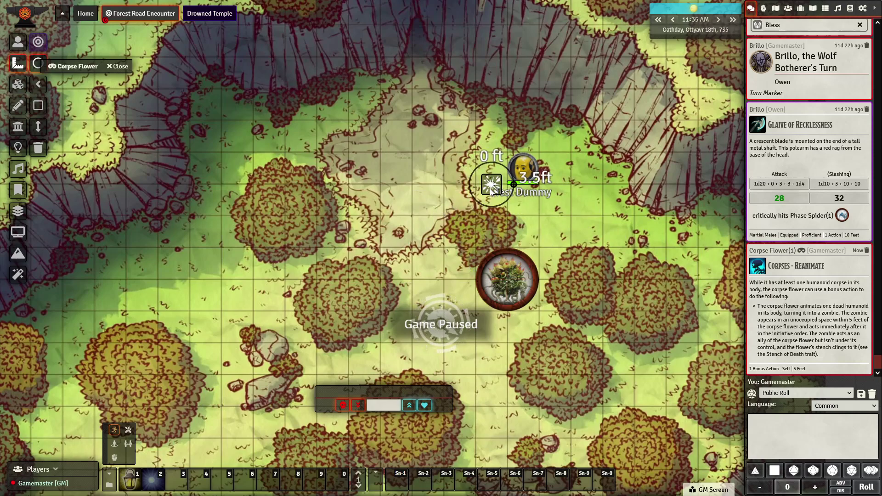
{"action": "left_click", "coordinate": [542, 197]}
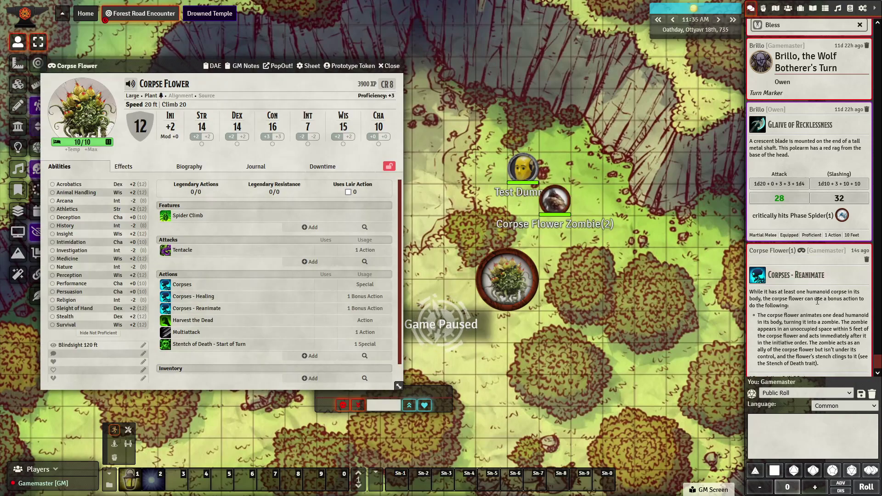
{"action": "left_click", "coordinate": [564, 202]}
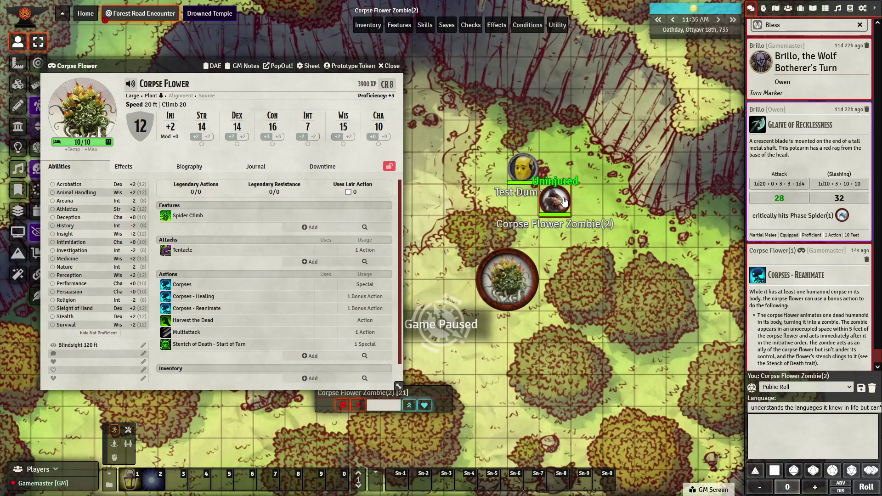
{"action": "double_click", "coordinate": [564, 201]}
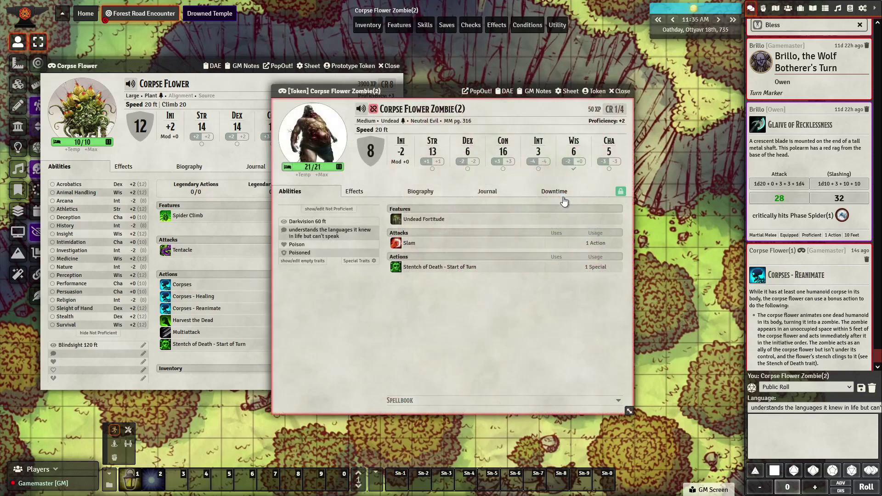
{"action": "left_click", "coordinate": [620, 91]}
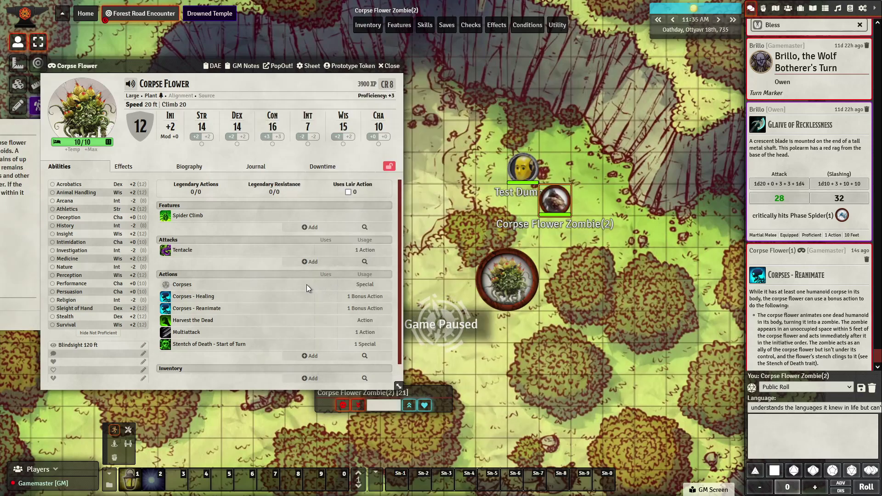